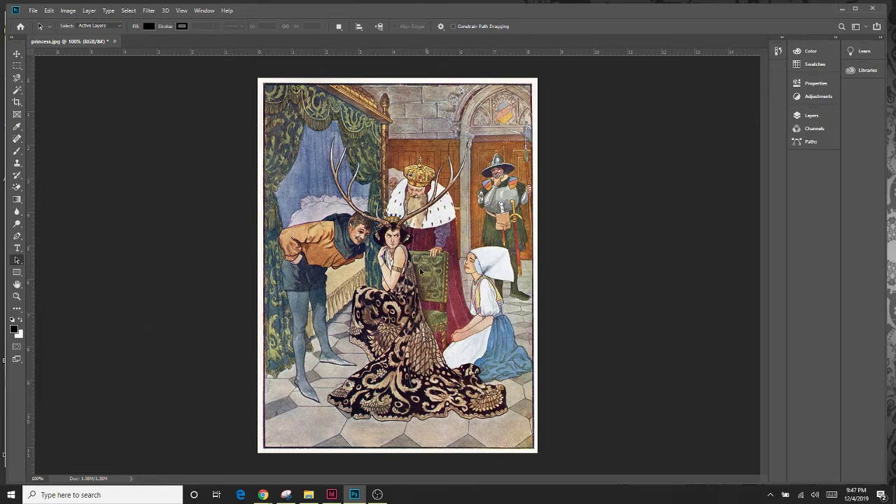
Step: Pick the Clone Stamp tool and set its sample source on the kneeling milkmaid
click(17, 163)
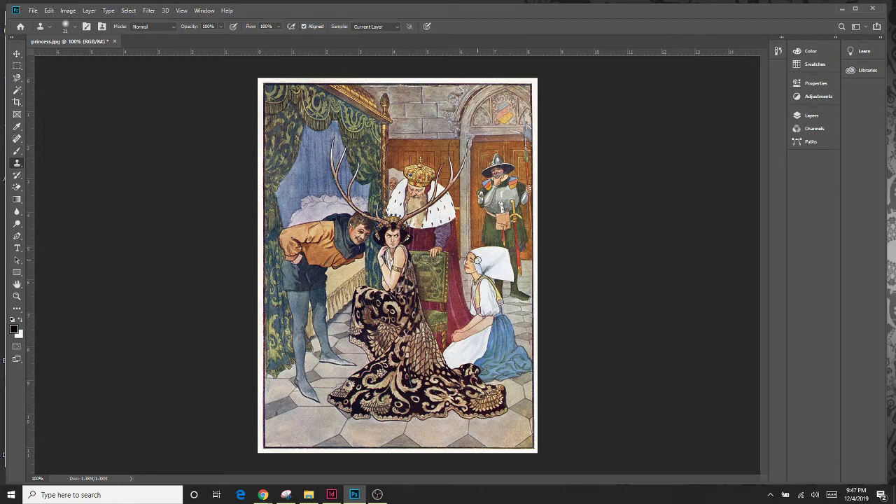
alt+click(476, 260)
Step: Stamp a duplicate milkmaid with white headscarf and blue skirt right of the original
alt+click(482, 258)
mouse_move(510, 275)
mouse_down()
mouse_move(523, 266)
mouse_move(501, 279)
mouse_move(515, 292)
mouse_move(507, 318)
mouse_move(522, 321)
mouse_up()
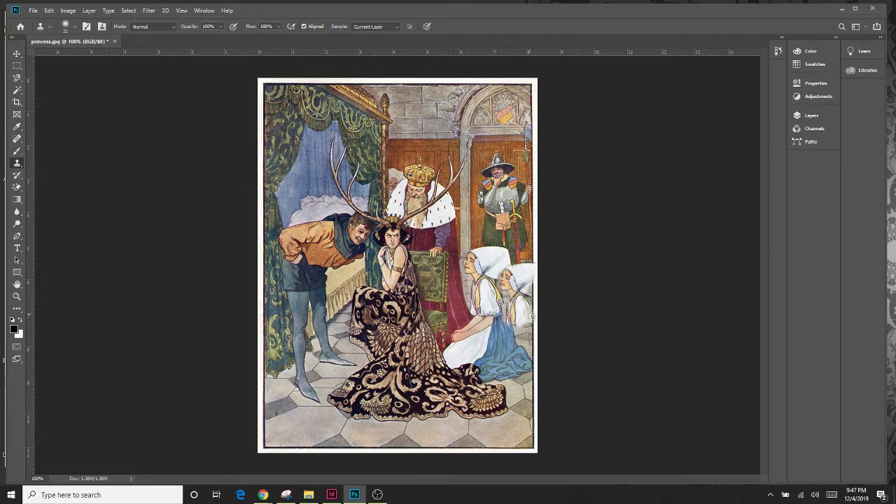